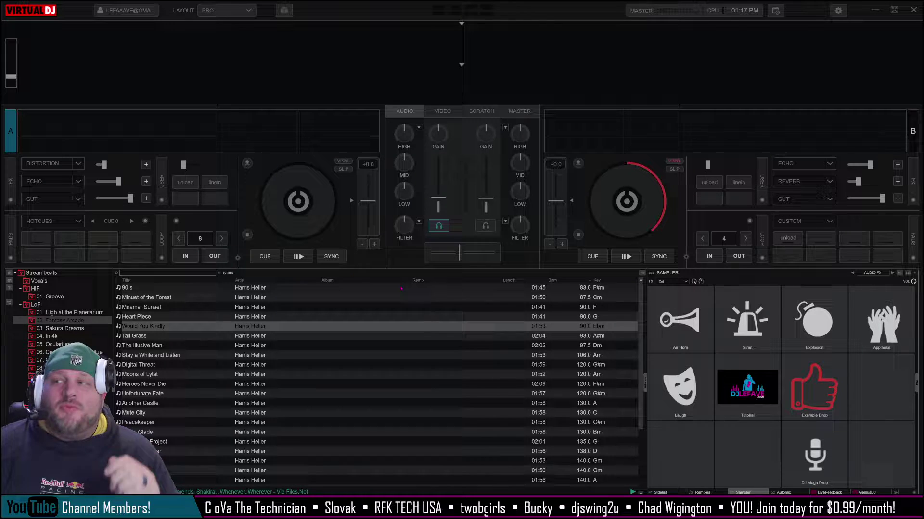
# Step: Switch from VirtualDJ to the Discord window showing the #quick-hit-help channel
pyautogui.hotkey('alt', 'Tab')
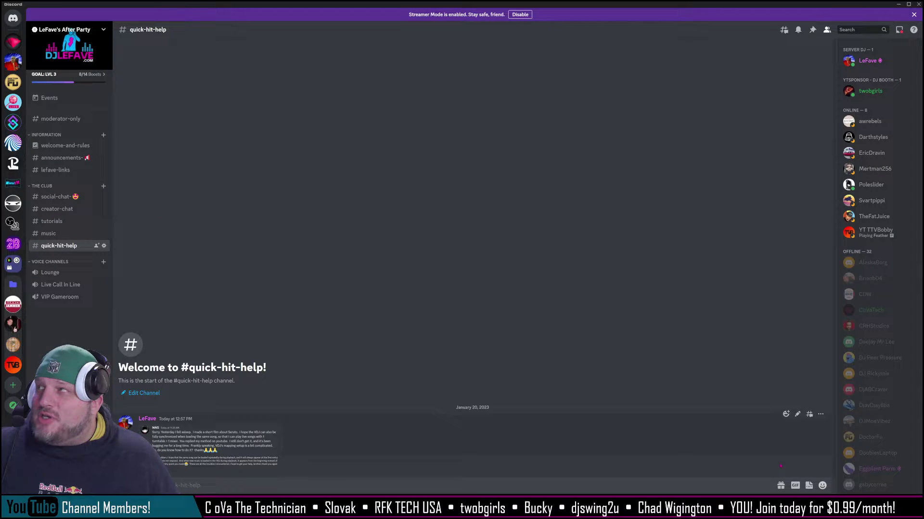
# Step: Switch from Discord back to VirtualDJ's Pro layout
pyautogui.hotkey('alt', 'Tab')
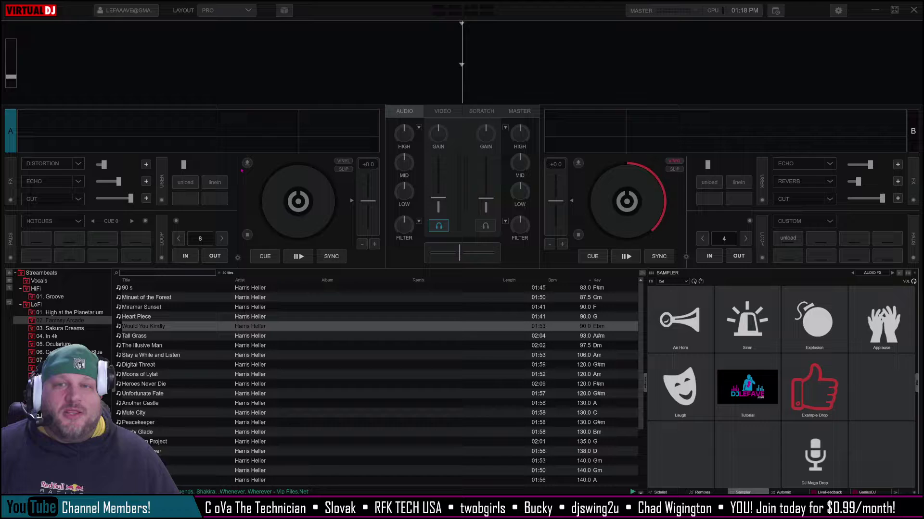
# Step: Load 'Would You Kindly' onto deck A and seek it to 0:42.7
pyautogui.moveTo(205, 326); pyautogui.dragTo(176, 120)
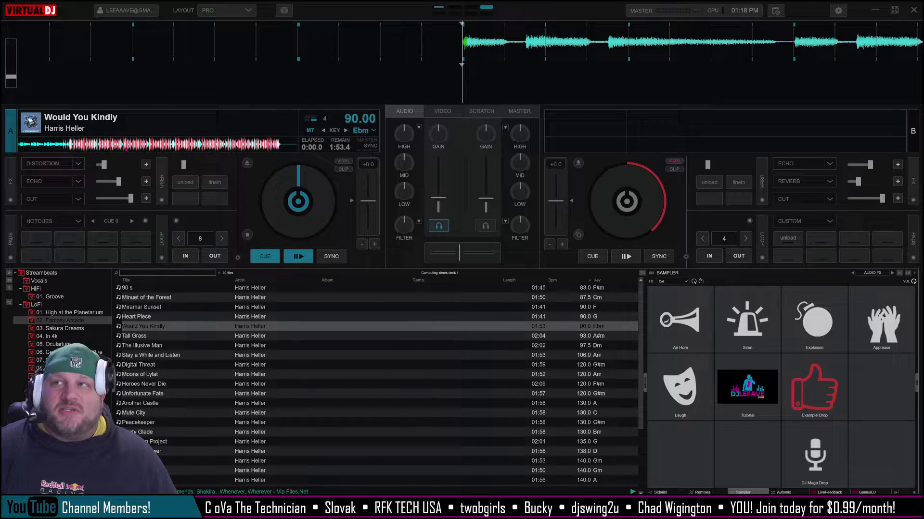
pyautogui.click(123, 144)
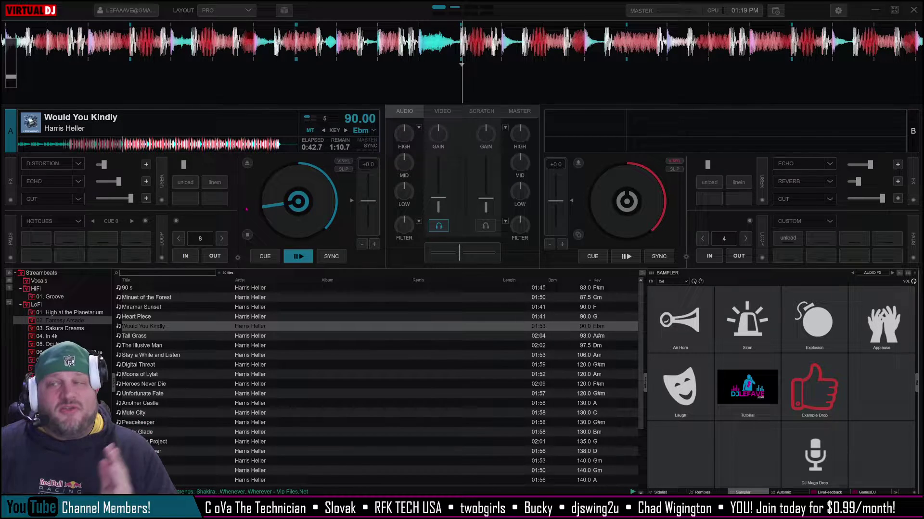
# Step: Make an empty custom button into 'Clone', running the clone_from_deck action
pyautogui.rightClick(218, 202)
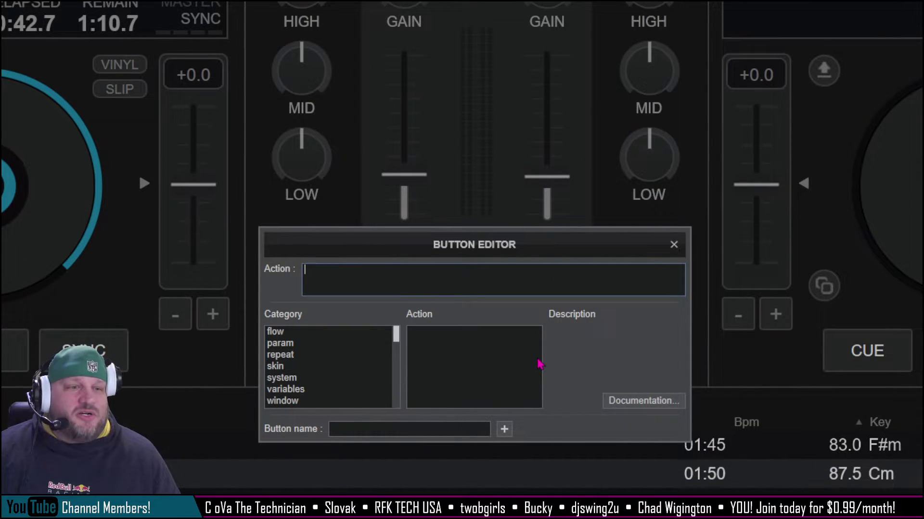
pyautogui.write('clone')
pyautogui.write('_from')
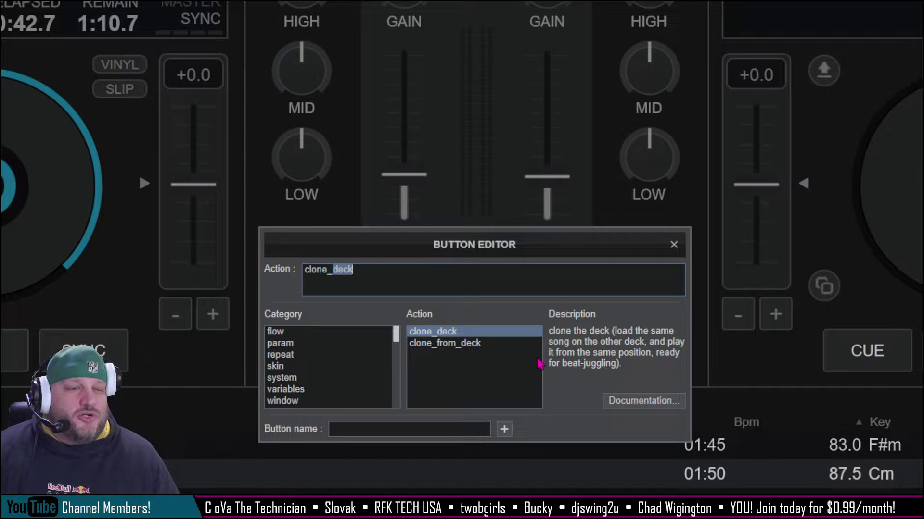
pyautogui.write('_deck')
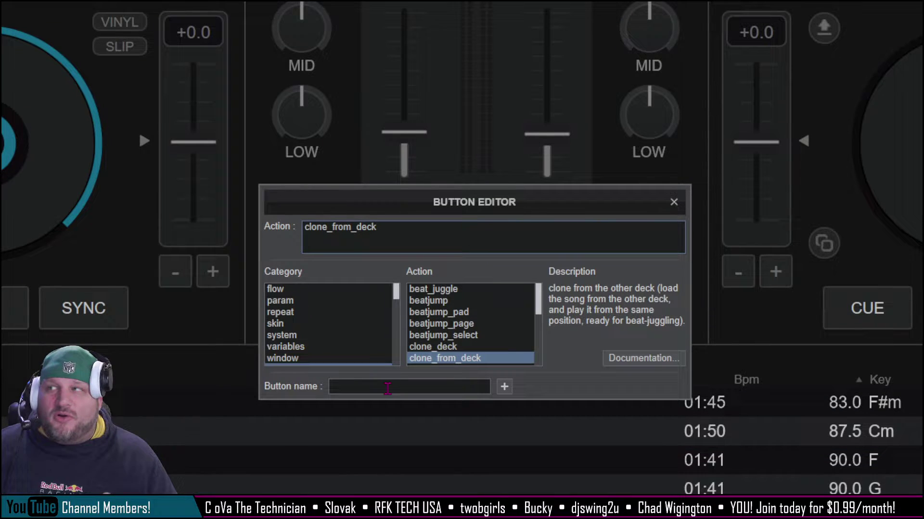
pyautogui.click(387, 430)
pyautogui.write('Clone')
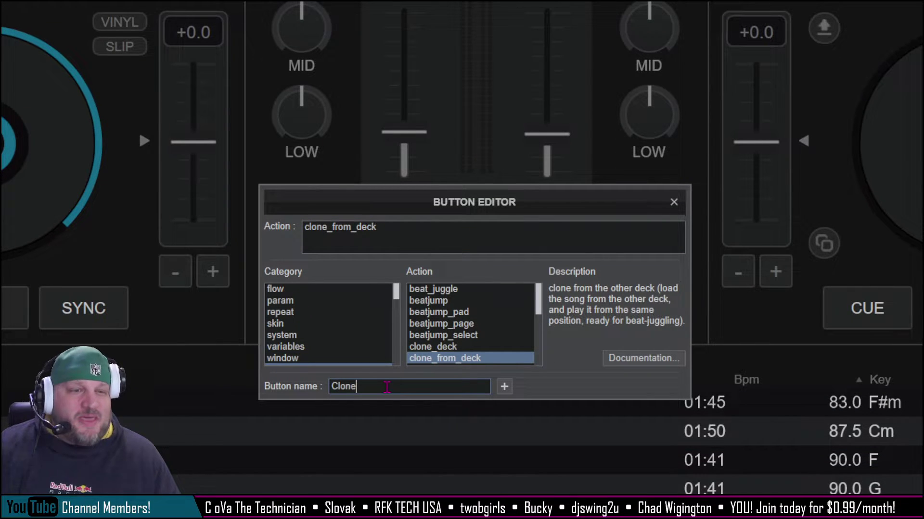
pyautogui.click(674, 202)
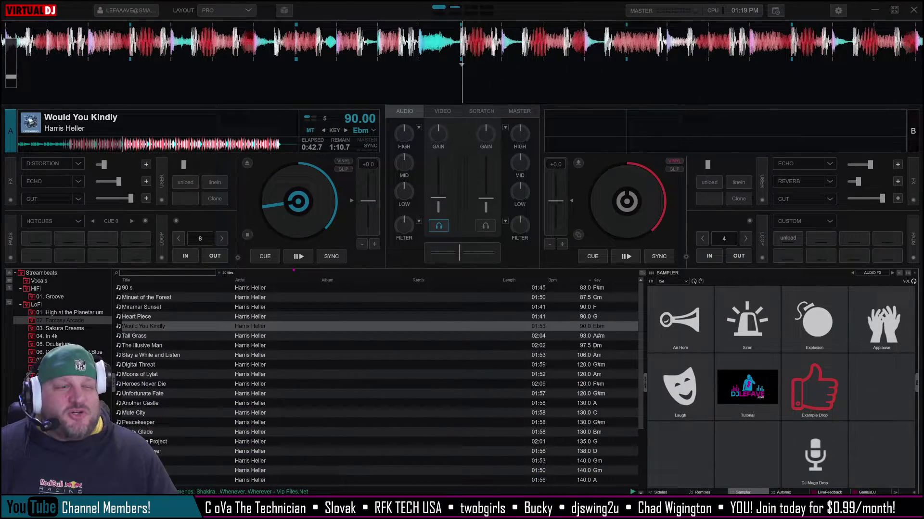
# Step: Play deck A, clone its track onto deck B, then pause and eject both decks
pyautogui.click(297, 258)
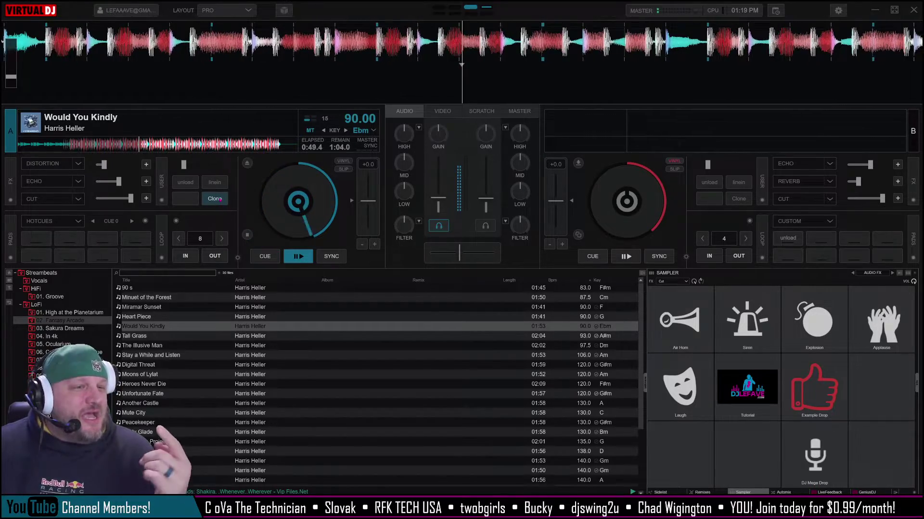
pyautogui.click(215, 198)
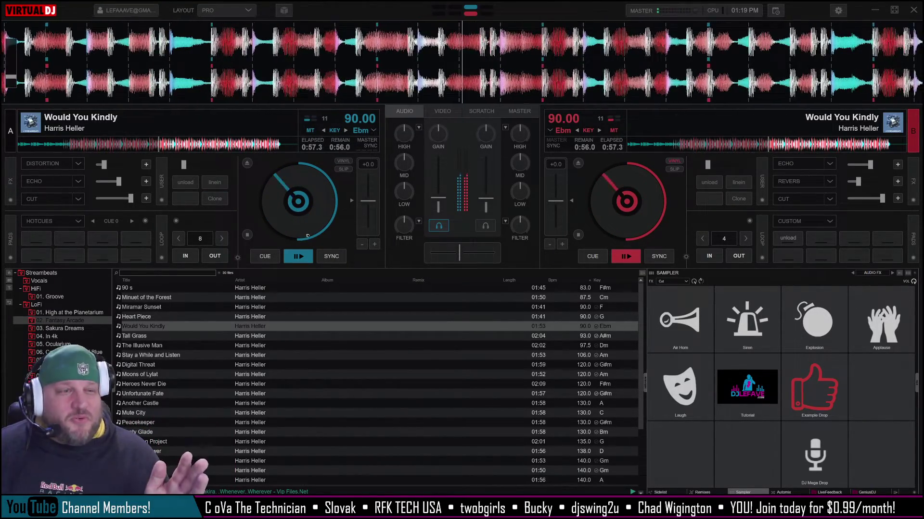
pyautogui.click(300, 255)
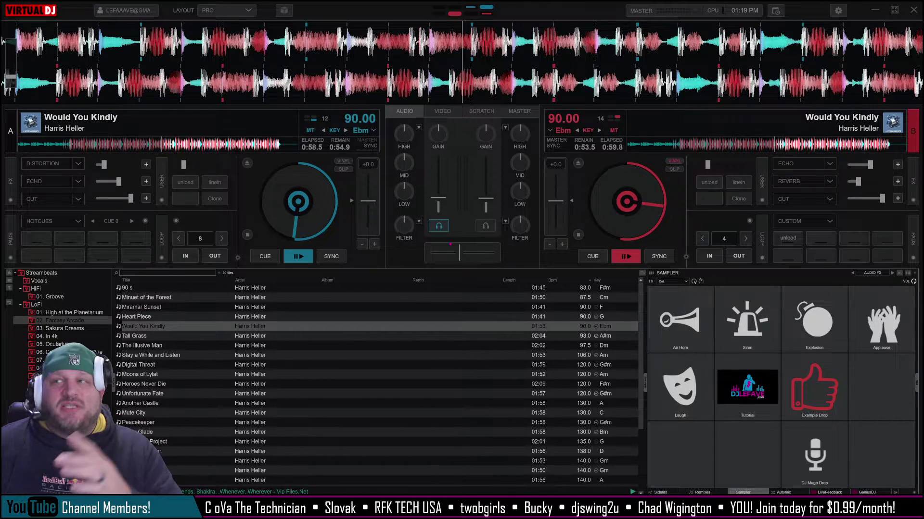
pyautogui.click(247, 162)
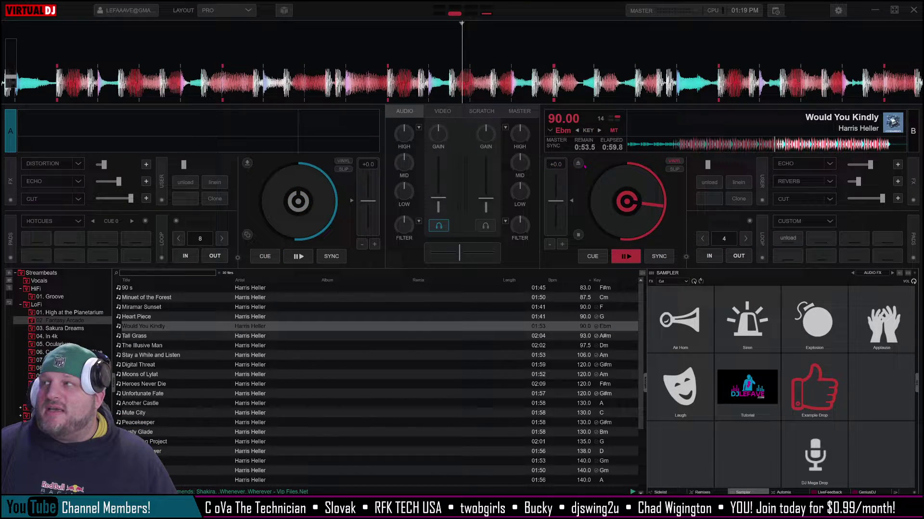
pyautogui.click(578, 162)
# Step: Play 'Stay a While and Listen' on deck B and clone it onto deck A, toggling a 4-beat loop
pyautogui.doubleClick(150, 355)
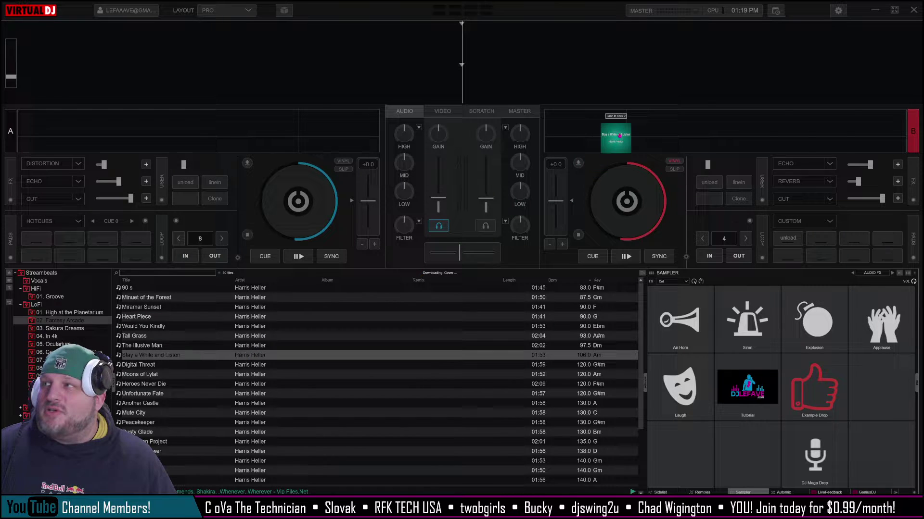
pyautogui.press('space')
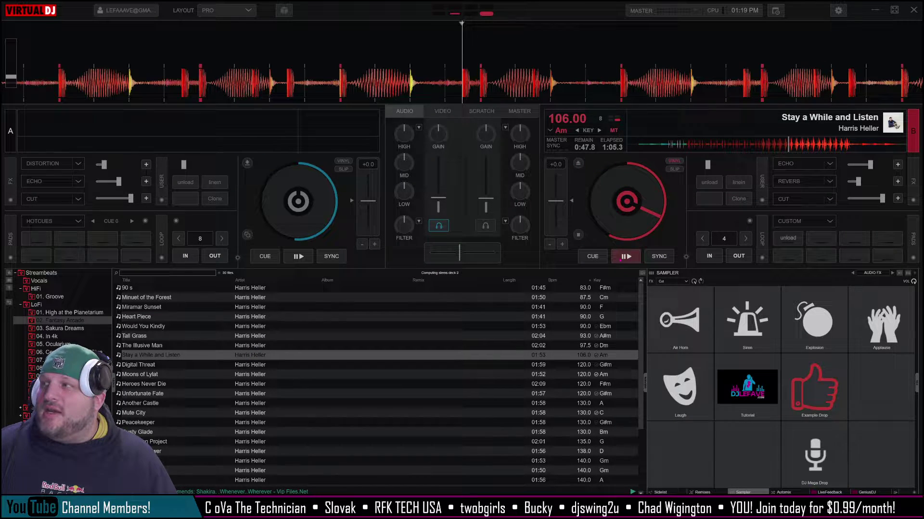
pyautogui.click(738, 199)
pyautogui.click(723, 239)
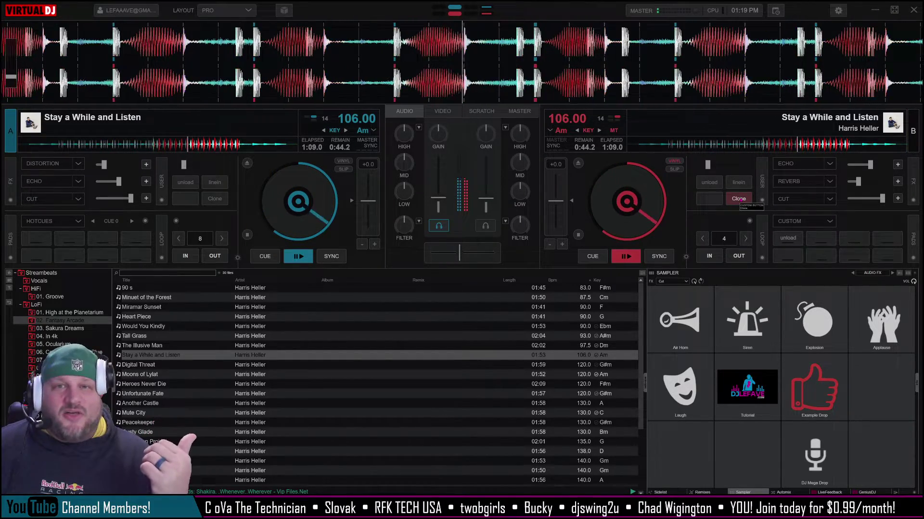
pyautogui.click(724, 239)
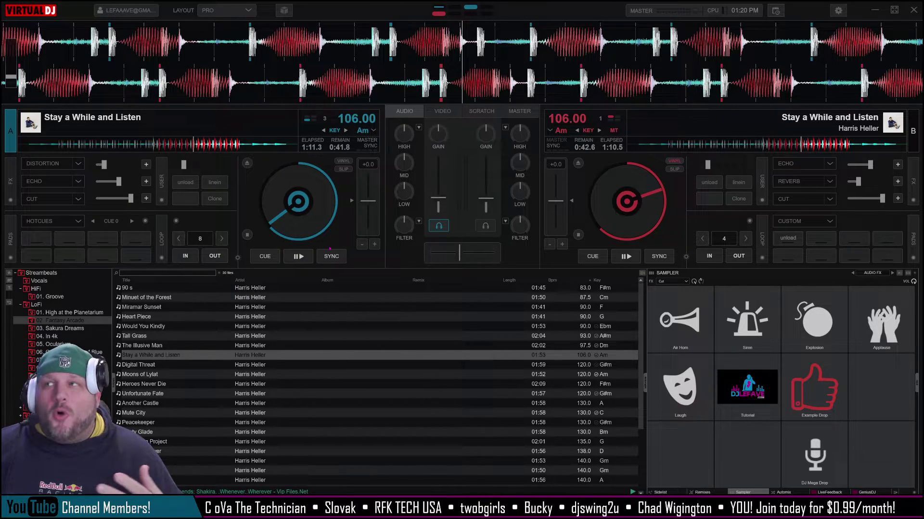
# Step: Eject both decks and load 'Would You Kindly' onto deck A at 0:00.0
pyautogui.click(247, 163)
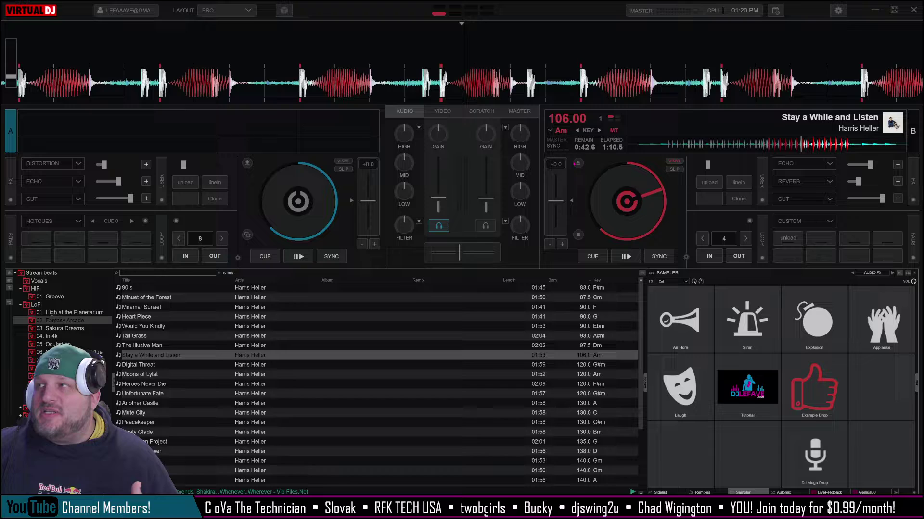
pyautogui.click(578, 163)
pyautogui.moveTo(145, 326); pyautogui.dragTo(144, 138)
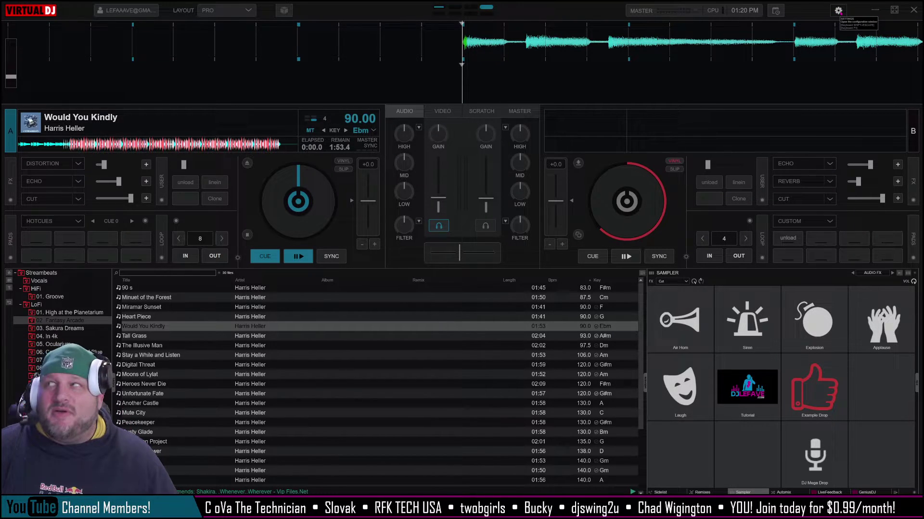
# Step: In Settings, find the autocue option, set autoCue to 'cue', and close the settings
pyautogui.click(838, 10)
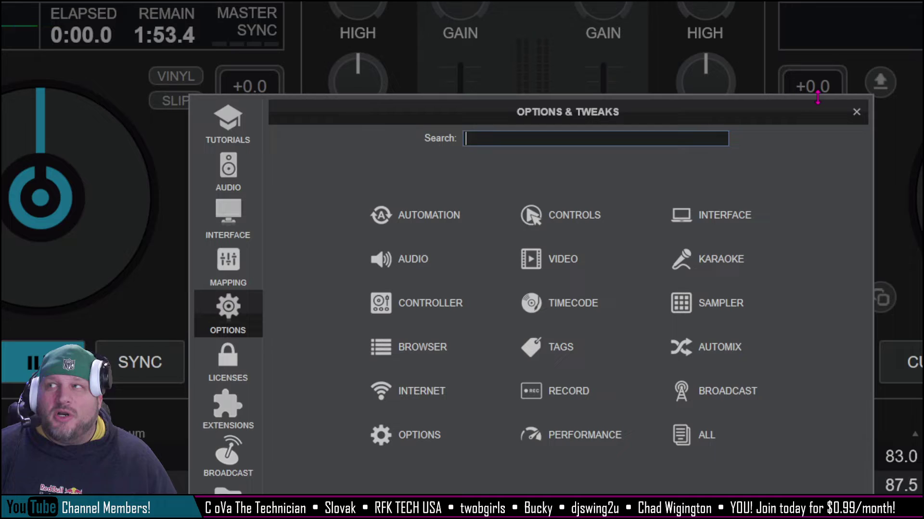
pyautogui.write('autocue')
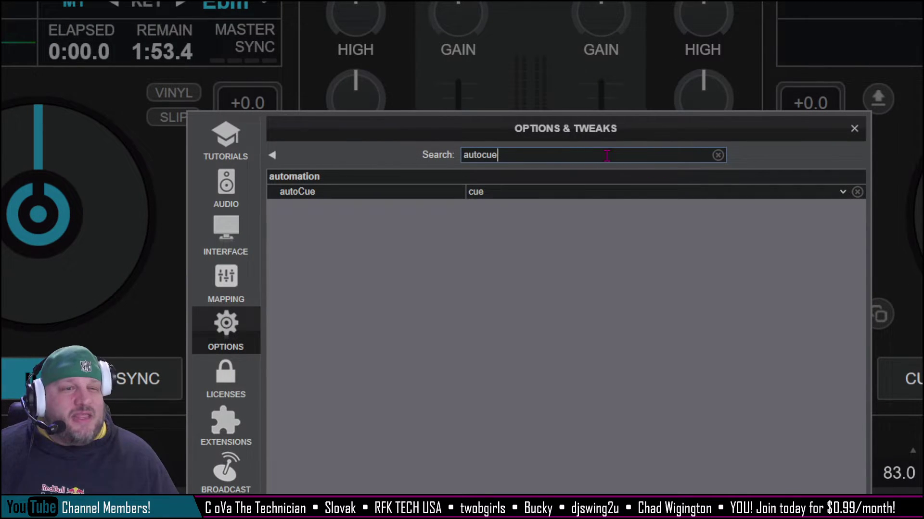
pyautogui.click(657, 194)
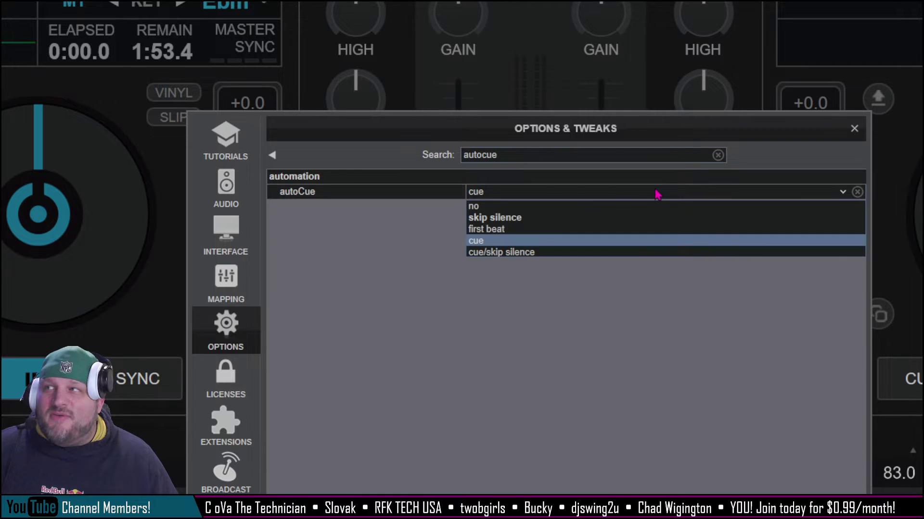
pyautogui.click(620, 246)
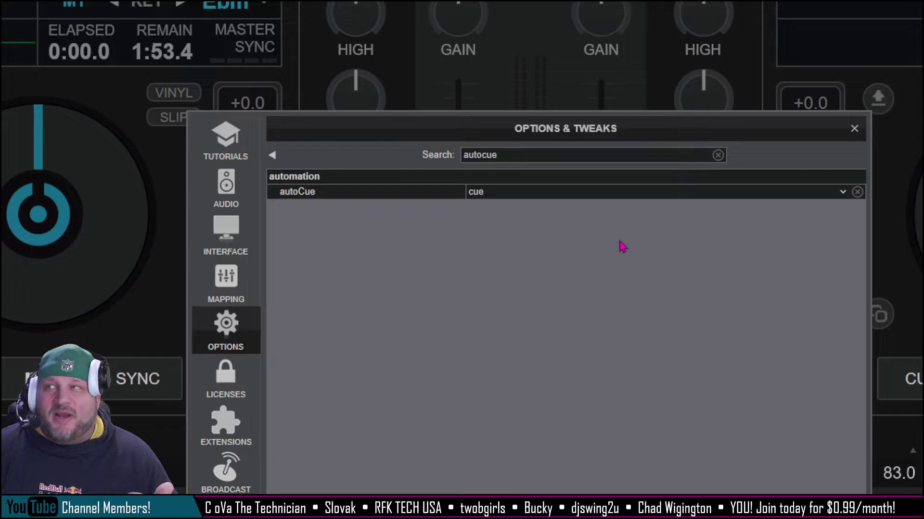
pyautogui.click(854, 129)
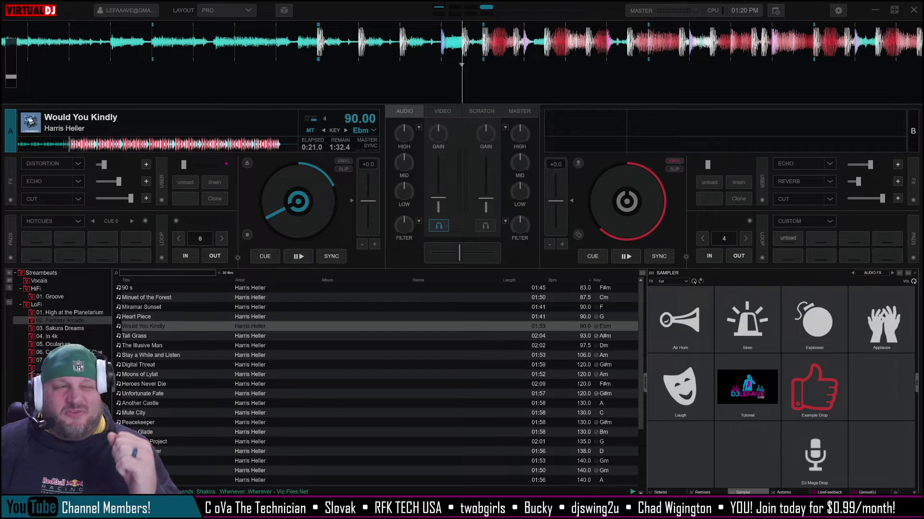
# Step: Save hot cue 1 at 0:21.0, then reload 'Would You Kindly' onto deck A and play it
pyautogui.press('1')
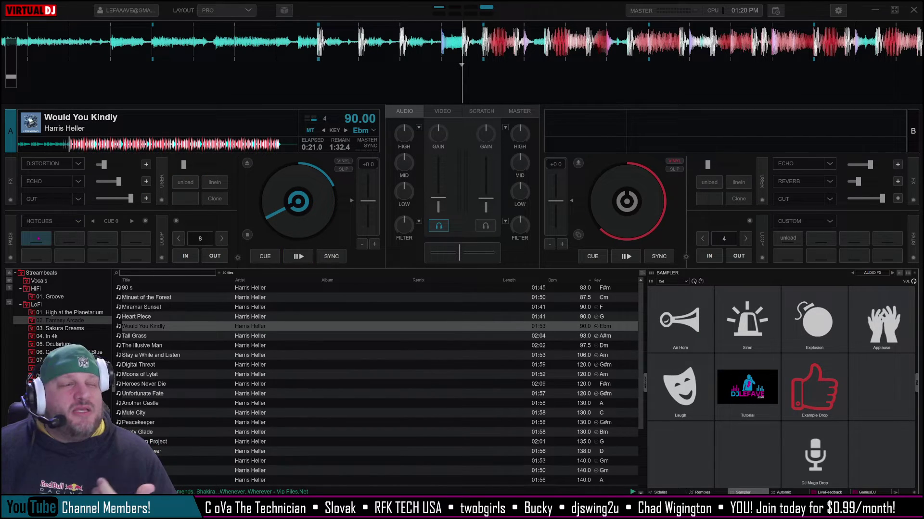
pyautogui.click(38, 238)
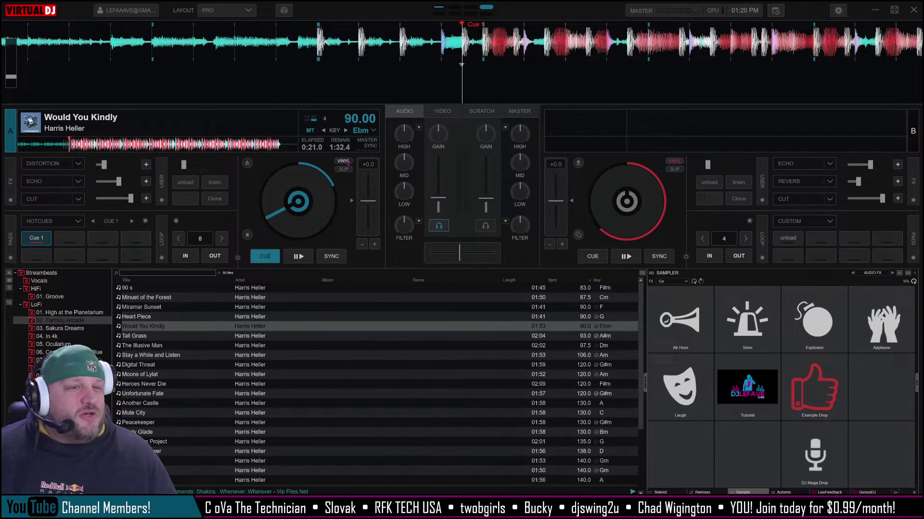
pyautogui.click(246, 163)
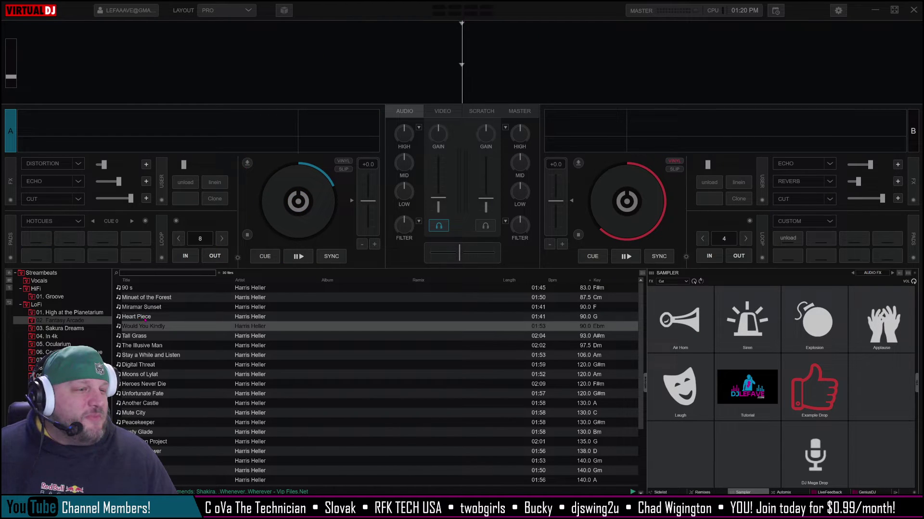
pyautogui.moveTo(152, 330); pyautogui.dragTo(207, 129)
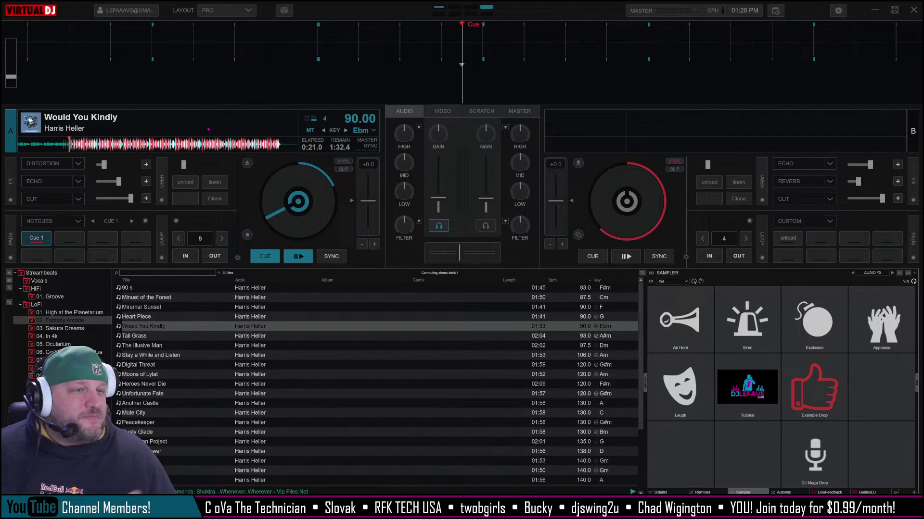
pyautogui.press('space')
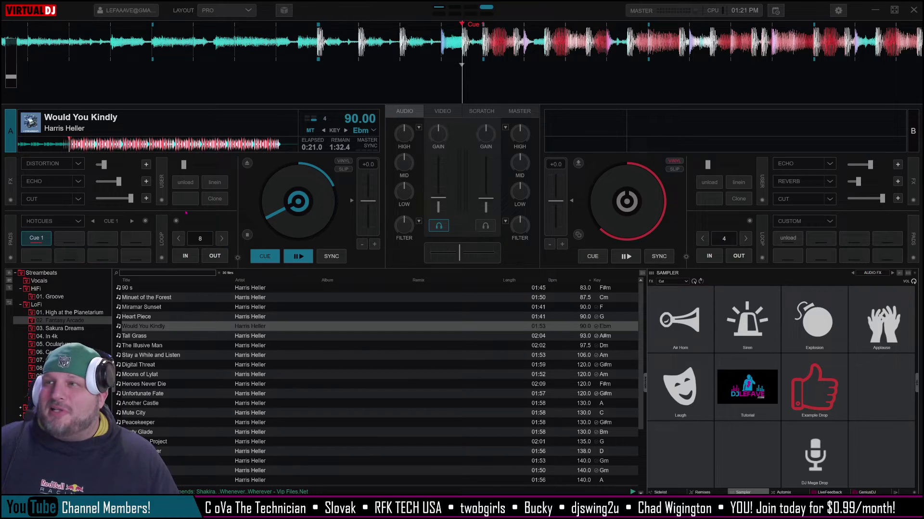
# Step: Eject and reload 'Would You Kindly' on deck A so it opens at Cue 1, 0:21.0
pyautogui.click(247, 163)
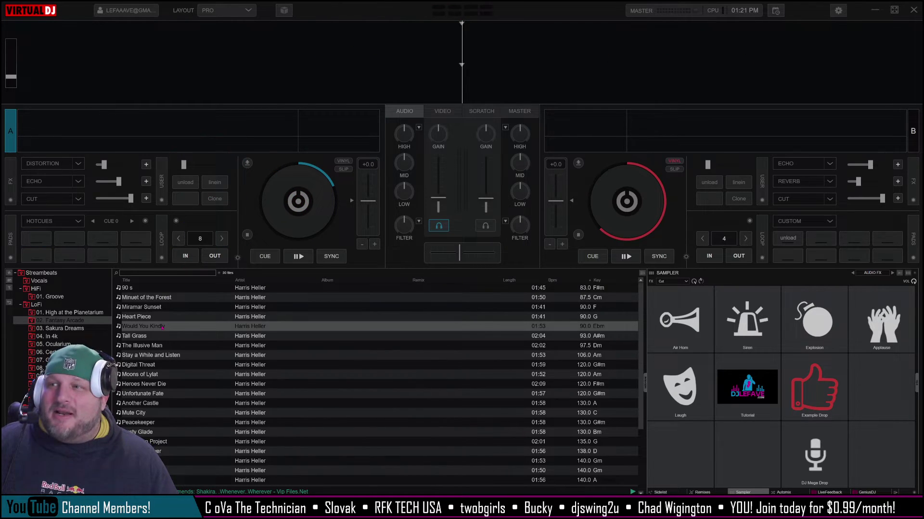
pyautogui.moveTo(159, 326); pyautogui.dragTo(159, 135)
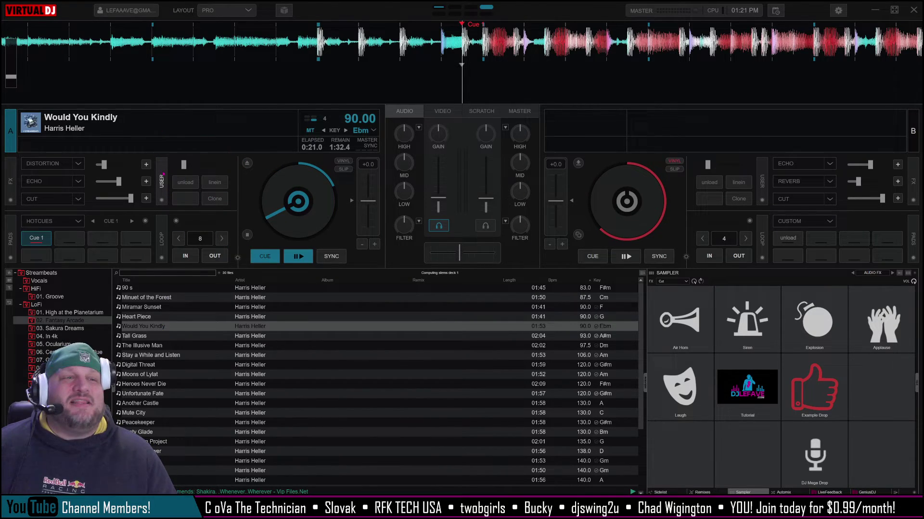